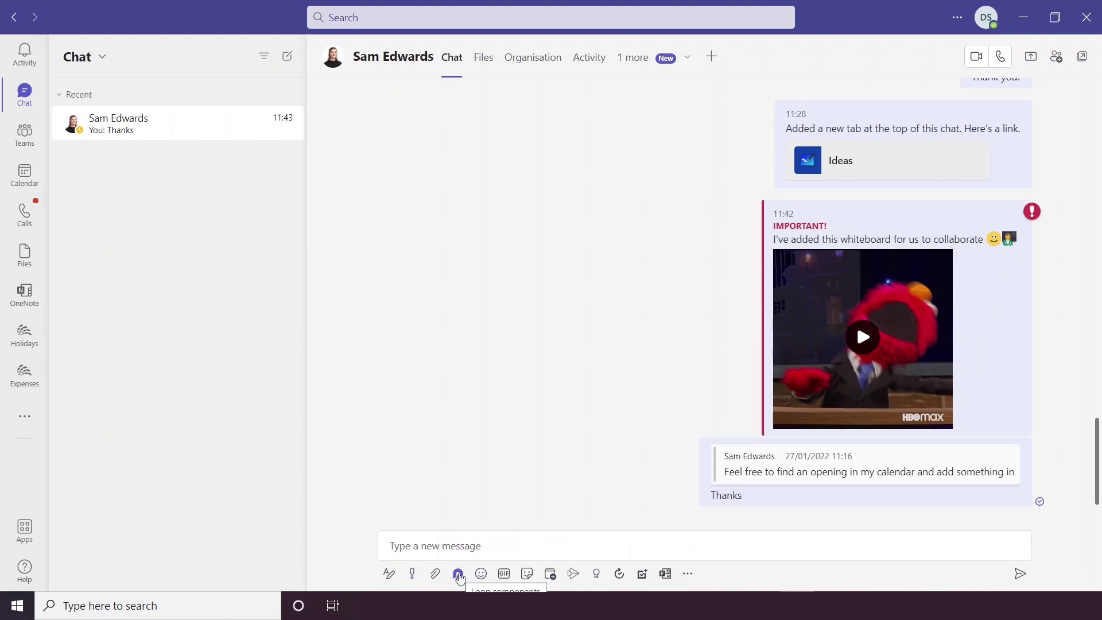
# Step: Bring up the Loop components menu from the chat compose toolbar
pyautogui.click(458, 573)
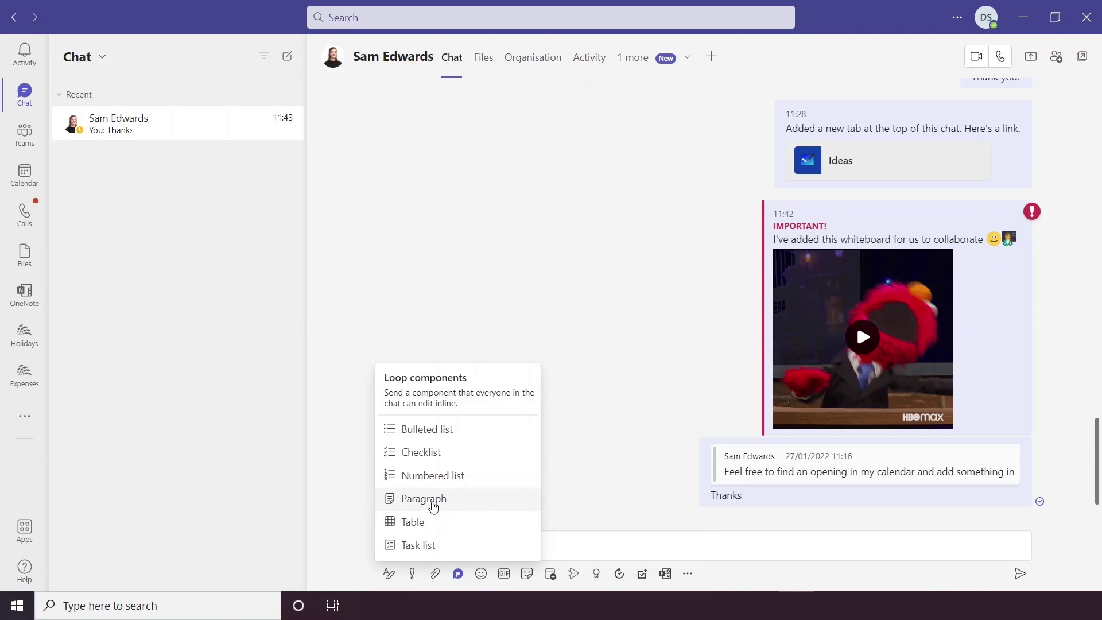
# Step: Insert a 3x3 Loop table into the message composer
pyautogui.moveTo(433, 524)
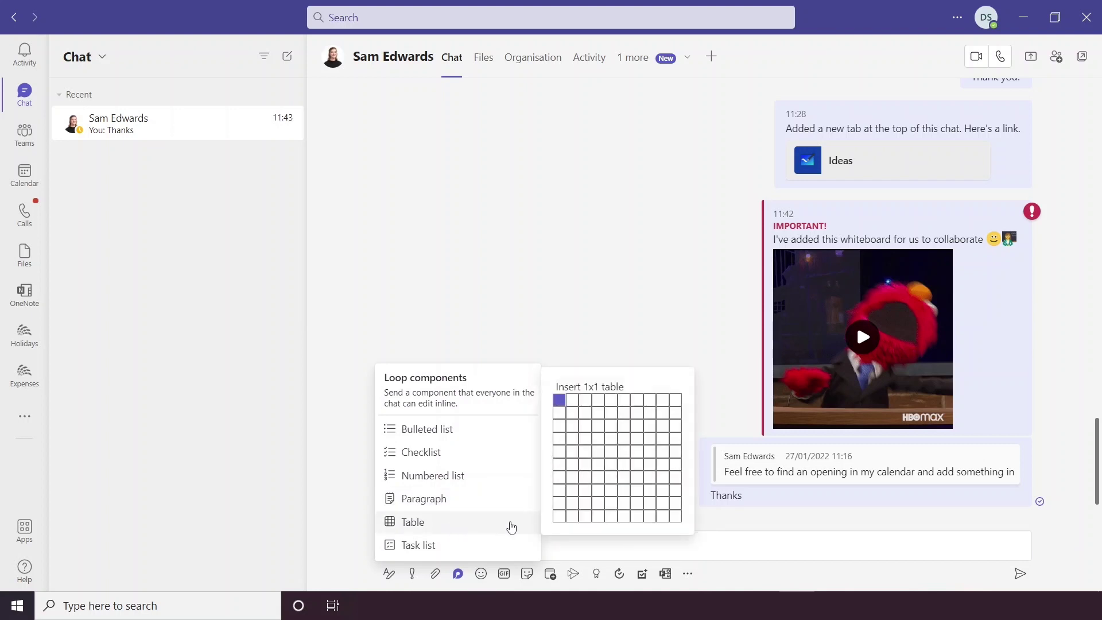
pyautogui.click(584, 429)
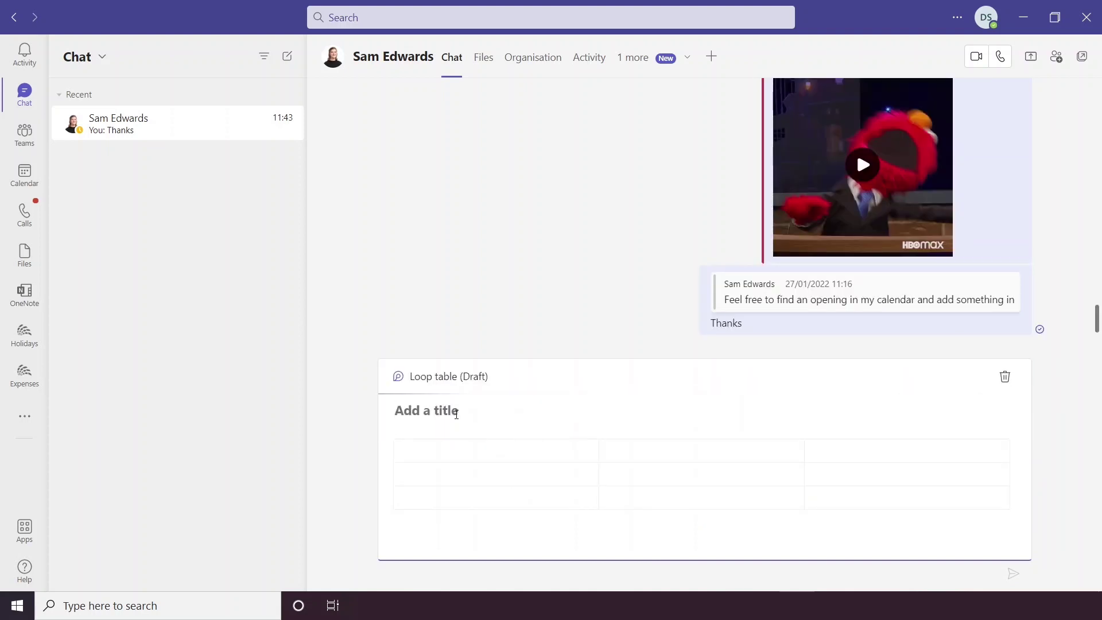
# Step: Title the table 'Events for 2022' and let people in the organisation edit it via its link
pyautogui.write('Events for 2022')
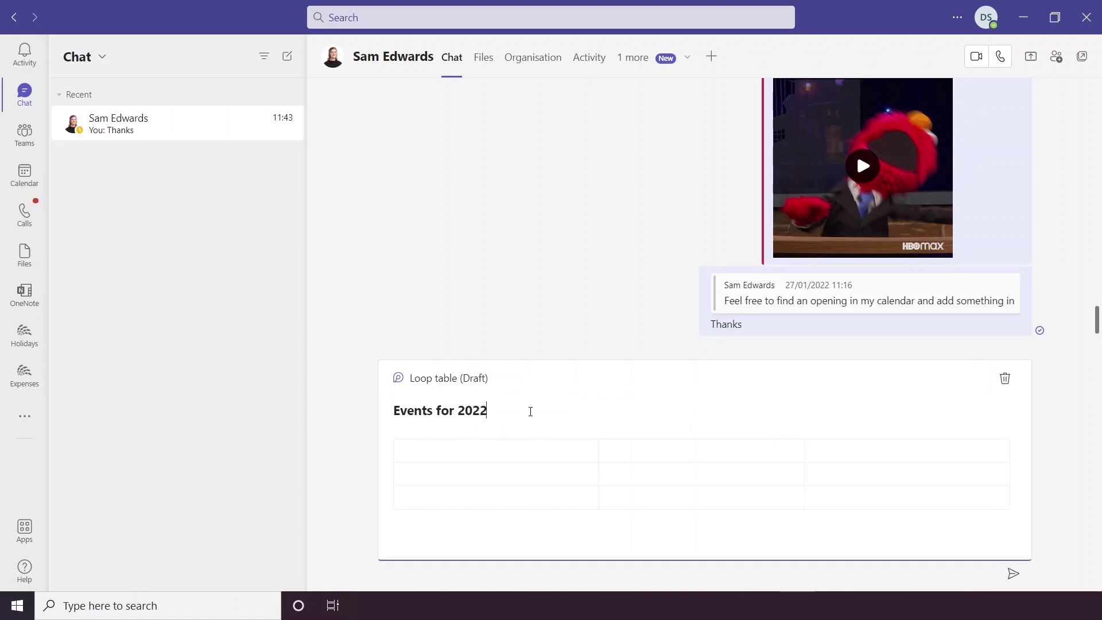
pyautogui.click(633, 360)
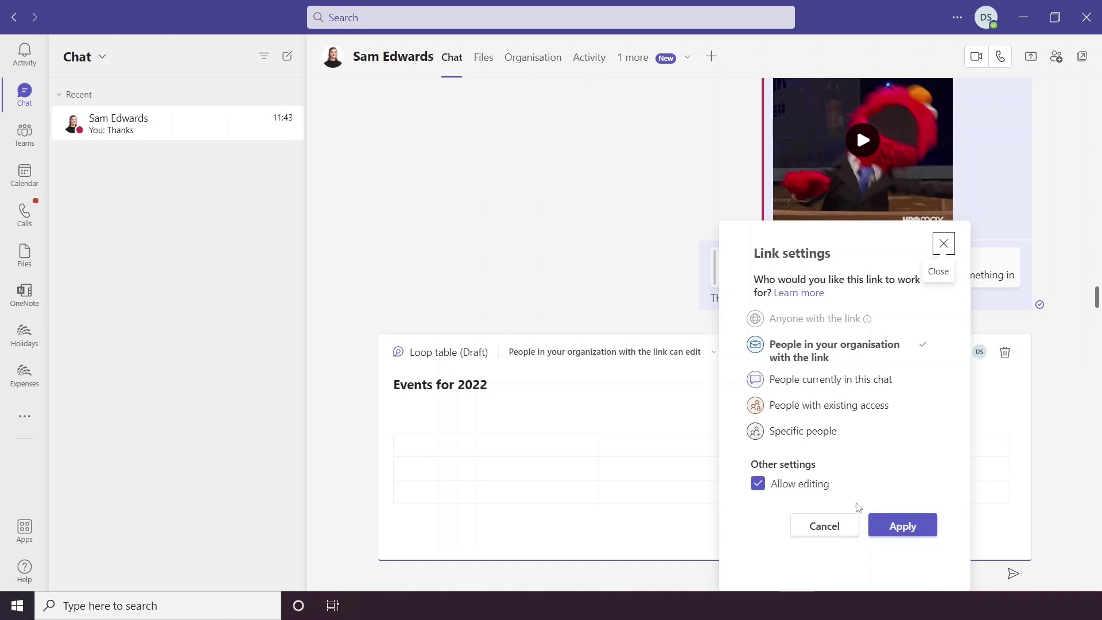
pyautogui.click(893, 527)
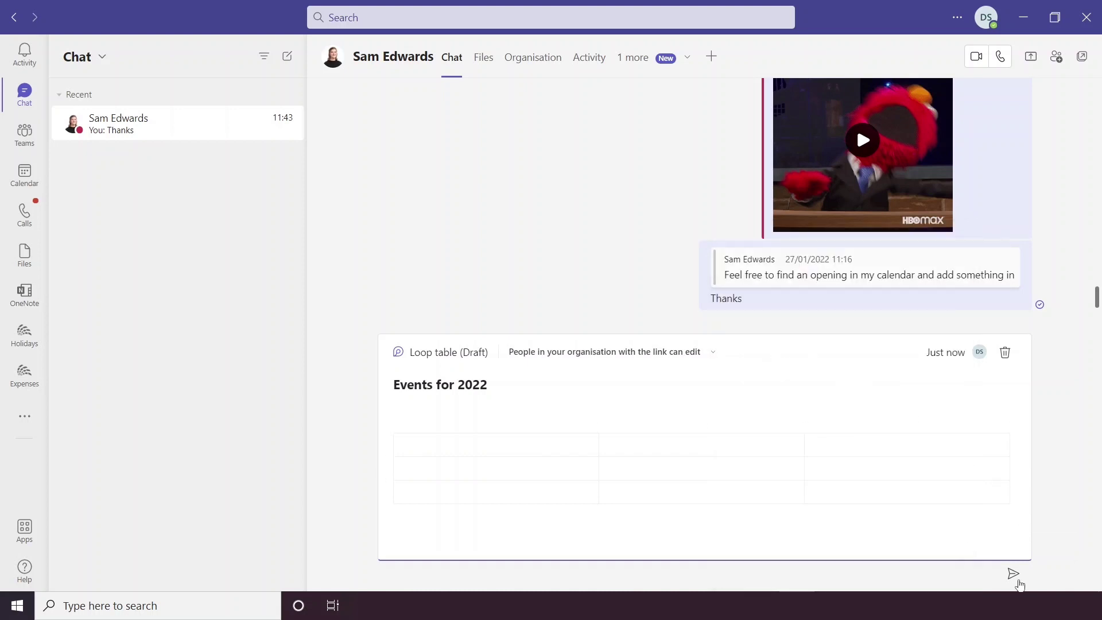
# Step: Send the 'Events for 2022' table to the chat and check who has access to it
pyautogui.click(1014, 575)
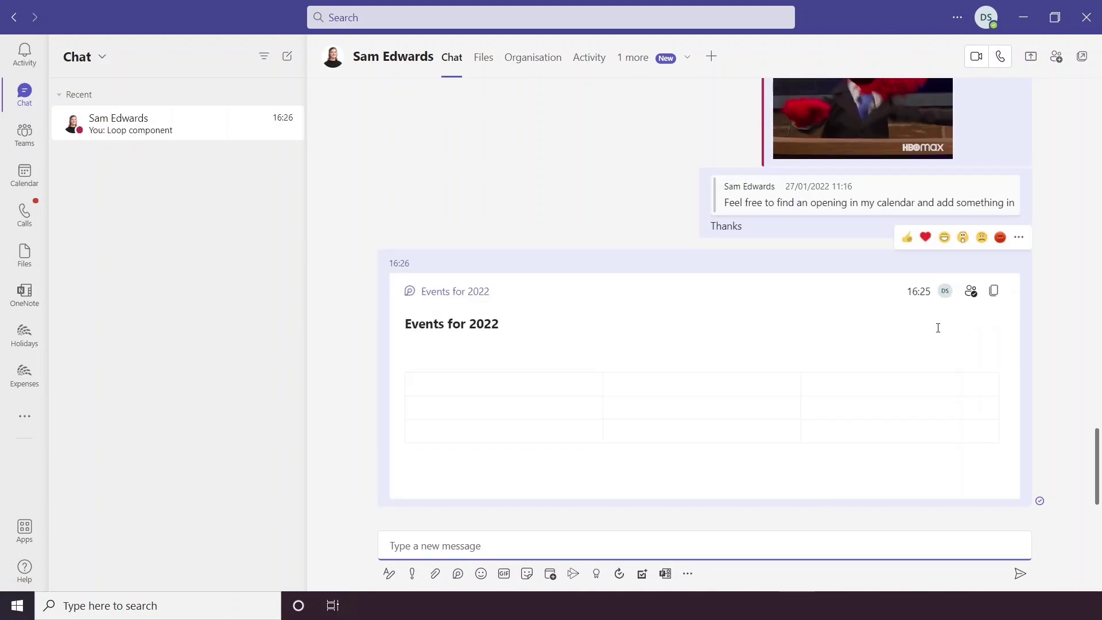
pyautogui.moveTo(927, 294)
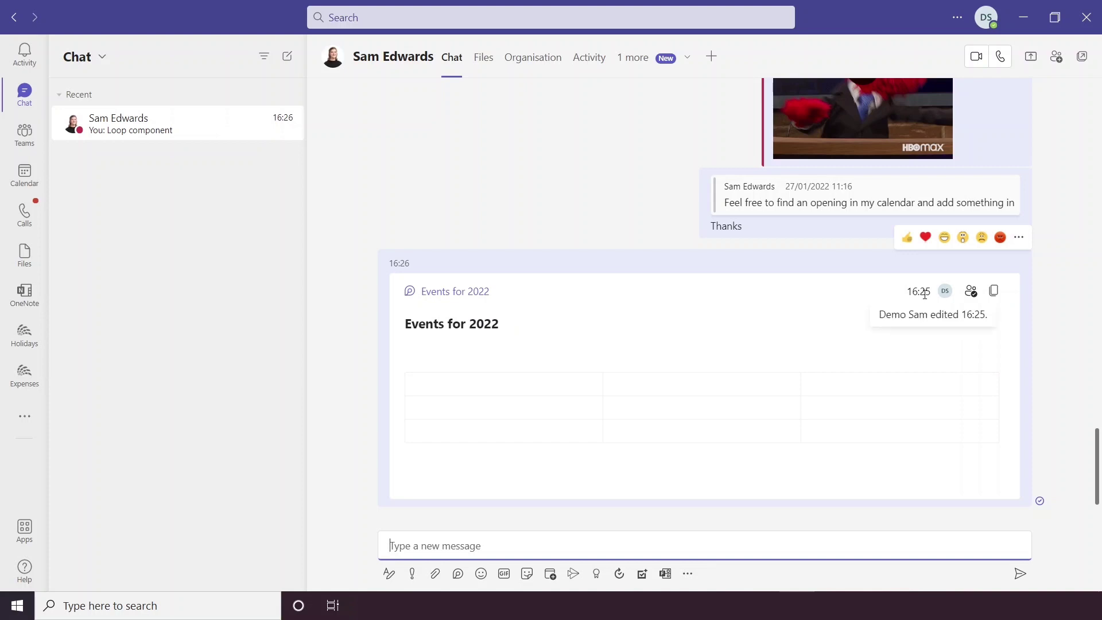
pyautogui.click(950, 312)
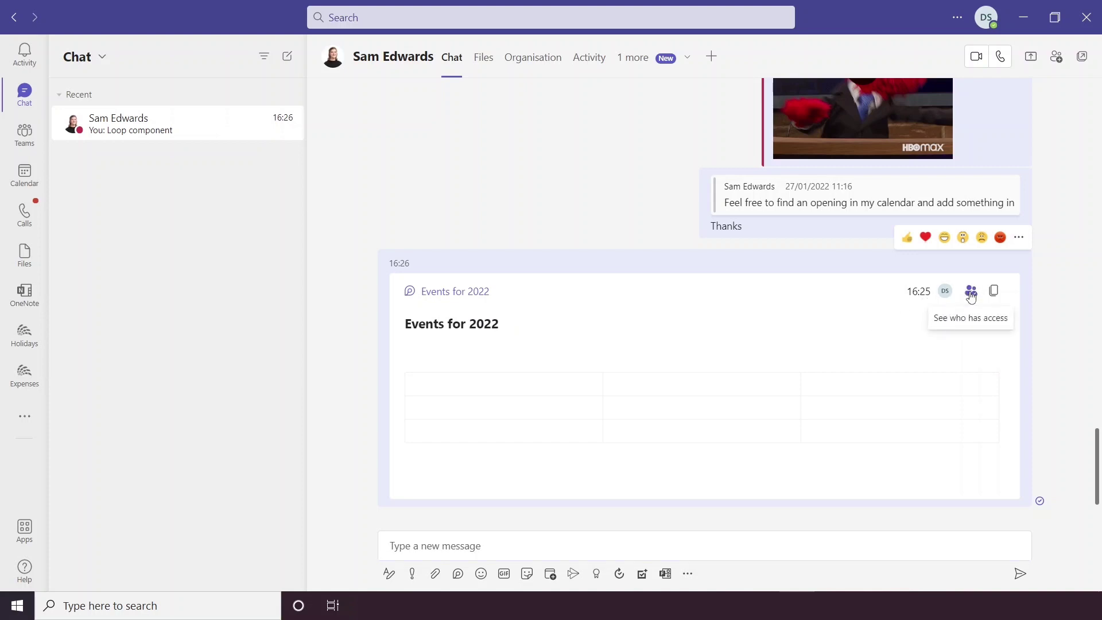
pyautogui.click(971, 294)
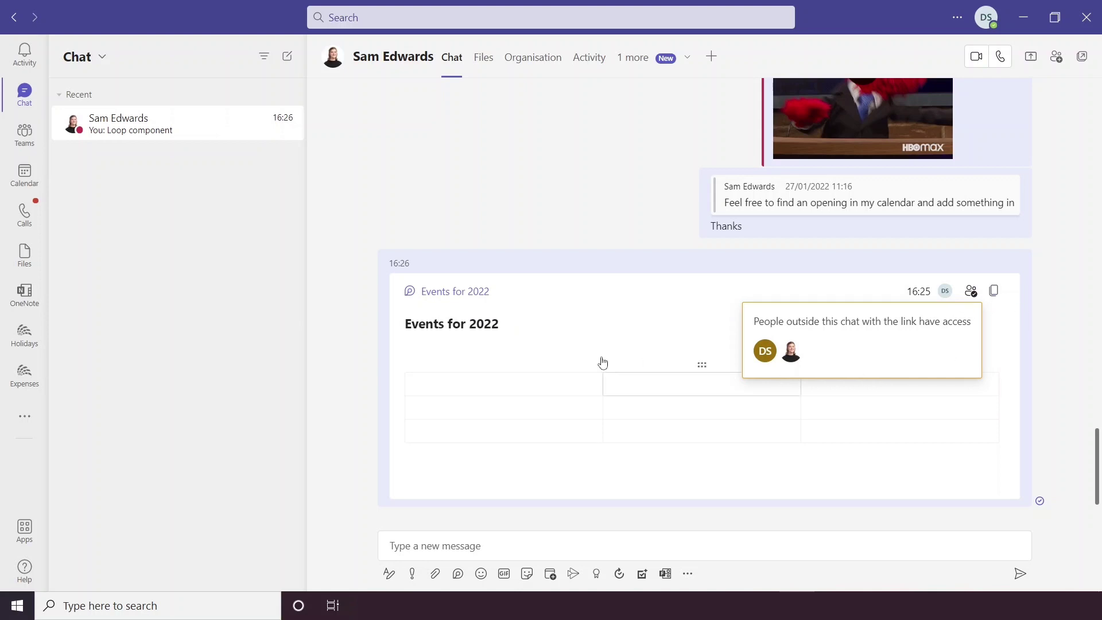
pyautogui.click(524, 381)
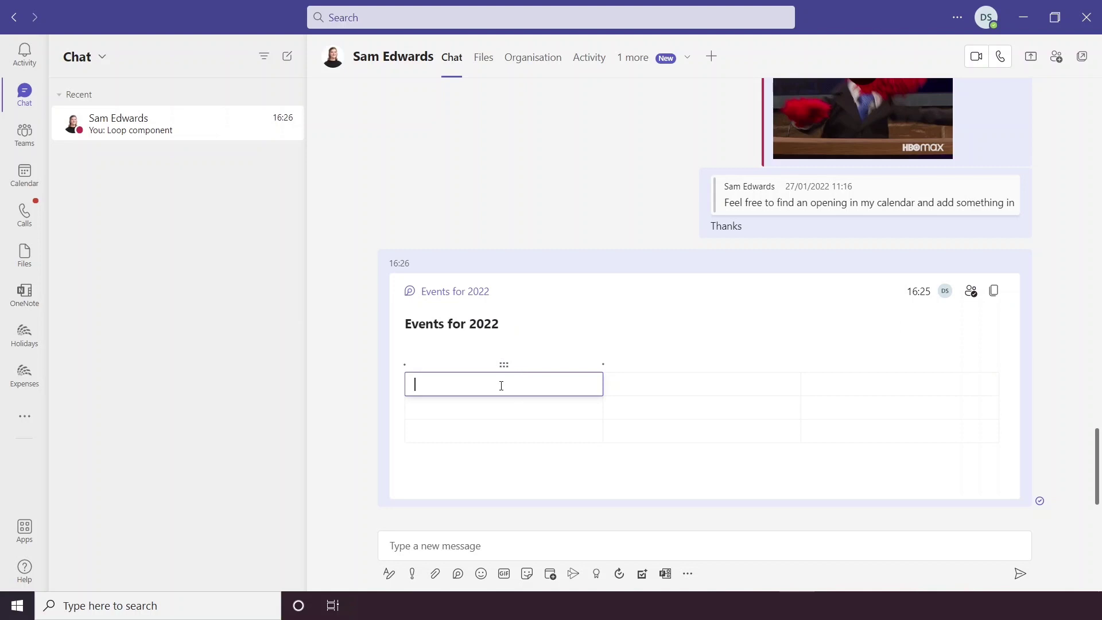
# Step: Enter 'date' and 'time' as the sent table's column headers
pyautogui.write('date')
pyautogui.click(650, 388)
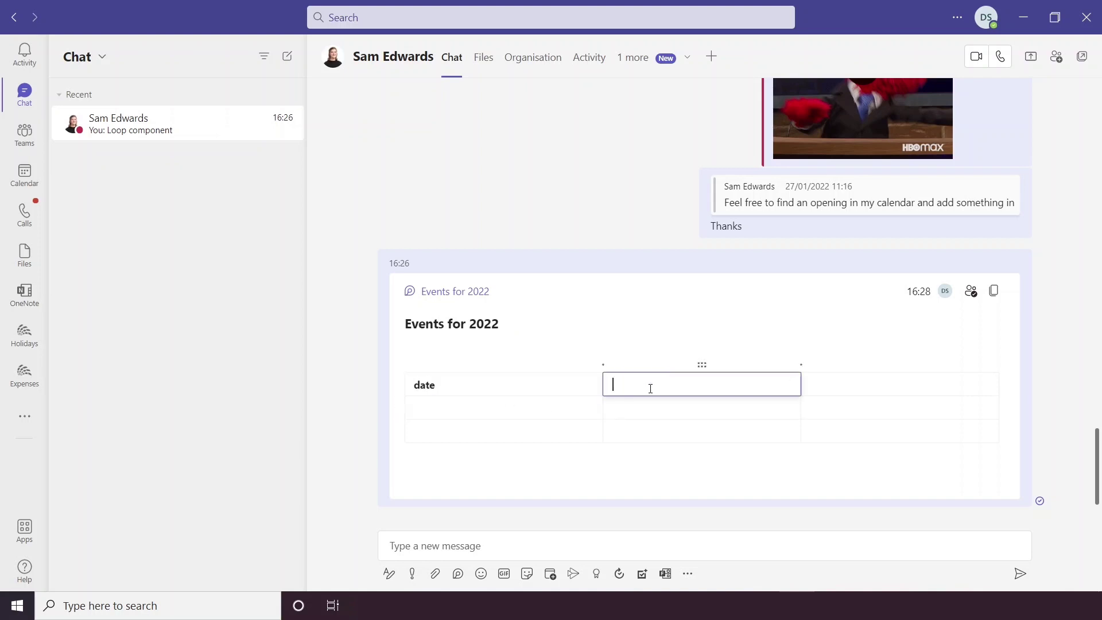
pyautogui.write('time')
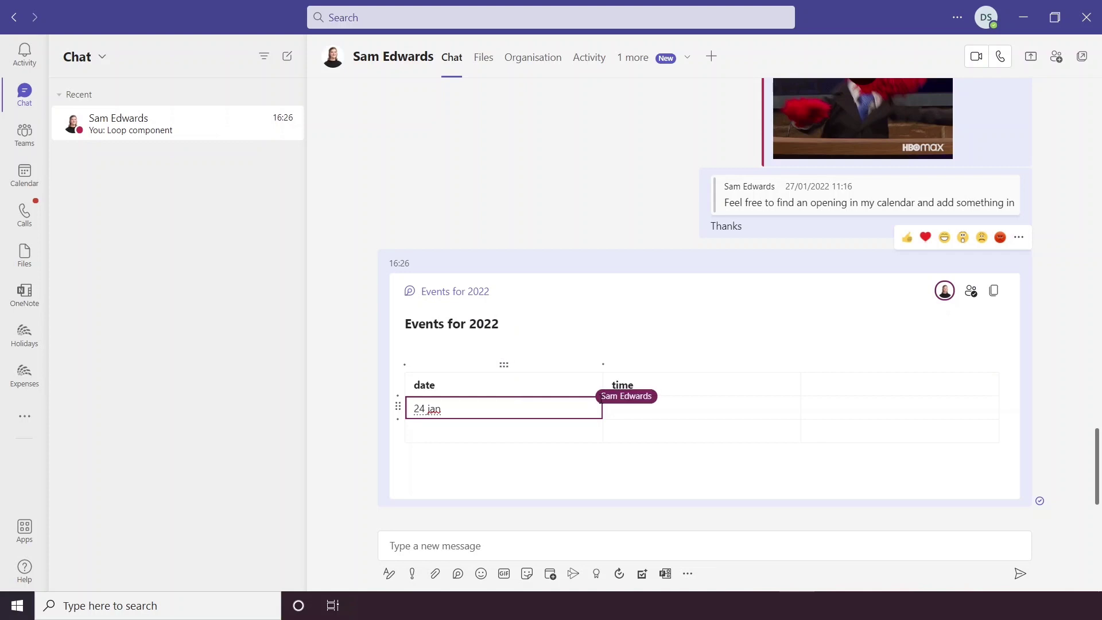
pyautogui.click(457, 574)
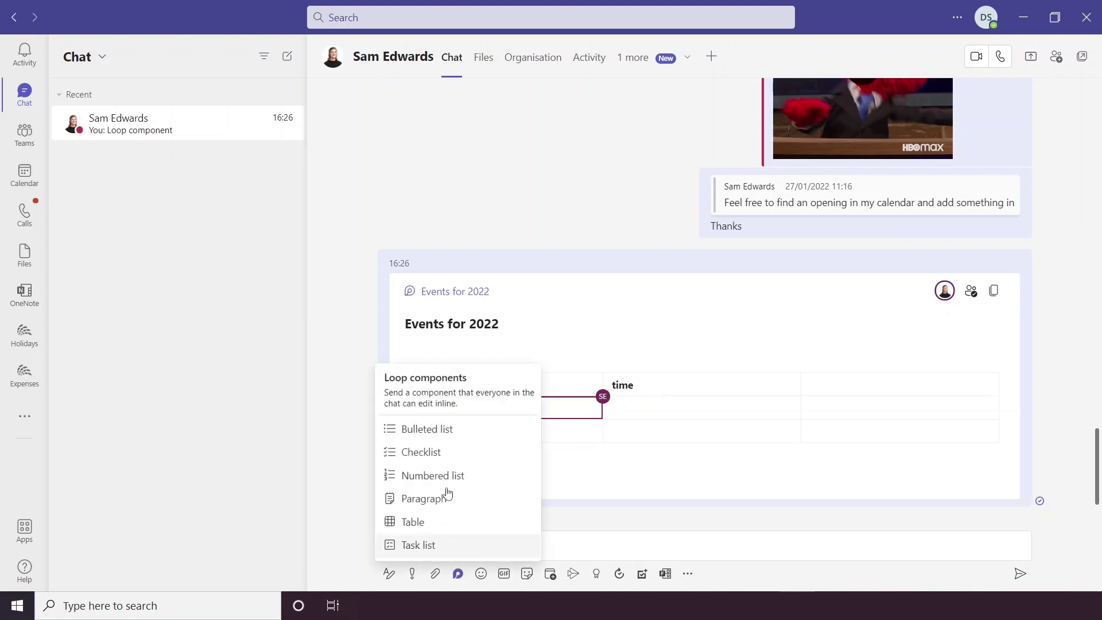
# Step: Insert a Loop task list titled 'Event Tasks' and review its link sharing settings
pyautogui.click(436, 546)
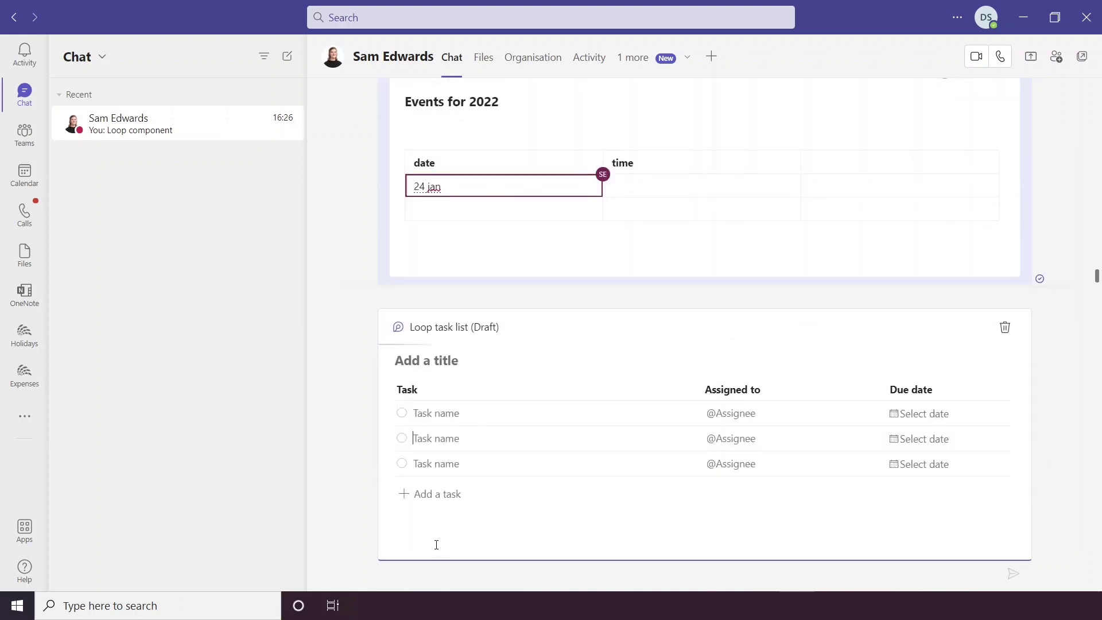
pyautogui.click(452, 360)
pyautogui.write('E')
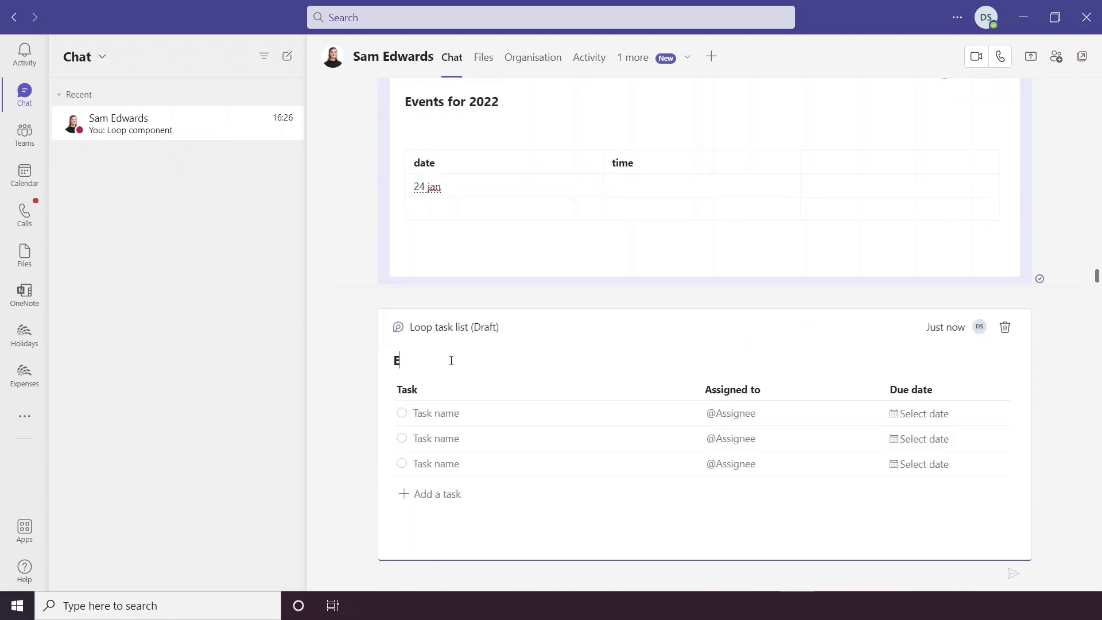
pyautogui.write('vent Tak')
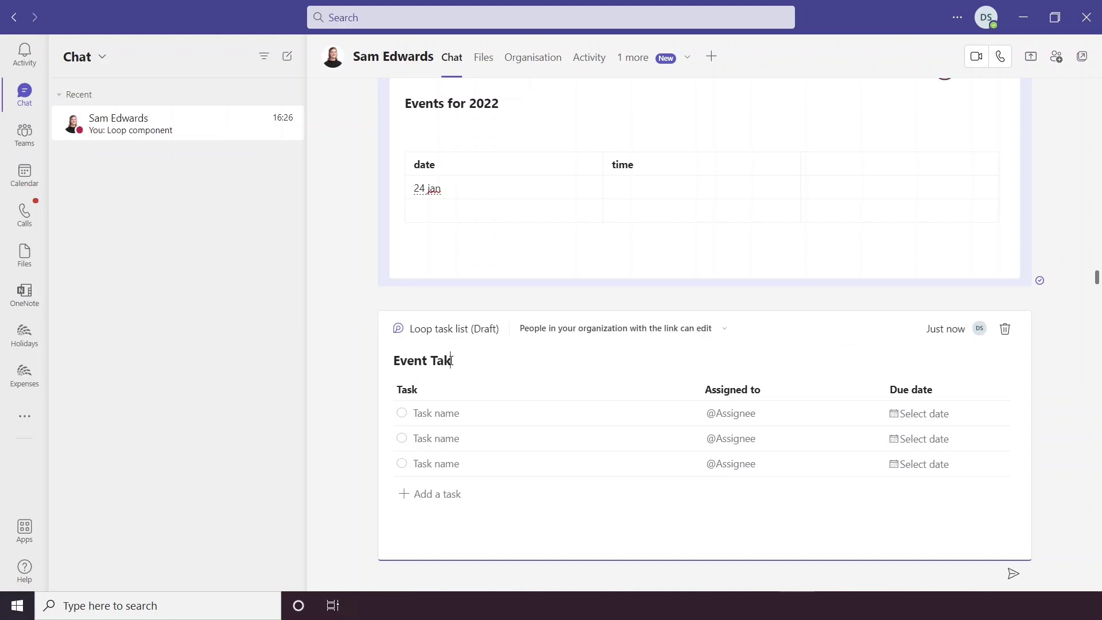
pyautogui.press('BackSpace')
pyautogui.write('sks')
pyautogui.click(681, 337)
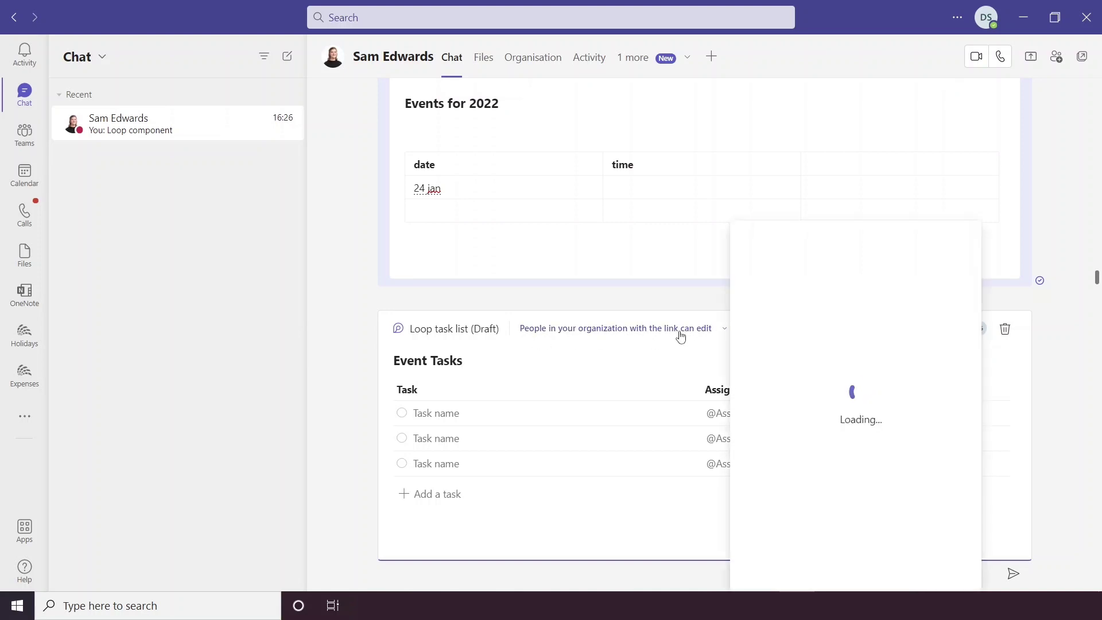
pyautogui.click(563, 366)
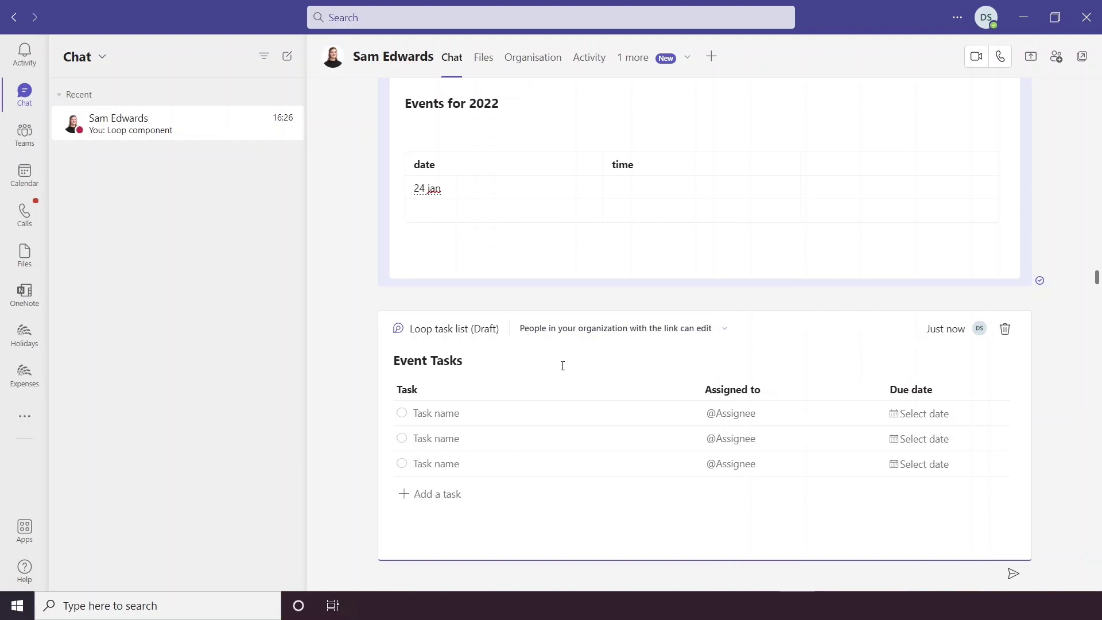
# Step: Add the task 'Write agenda' and assign it to the chat partner
pyautogui.click(437, 413)
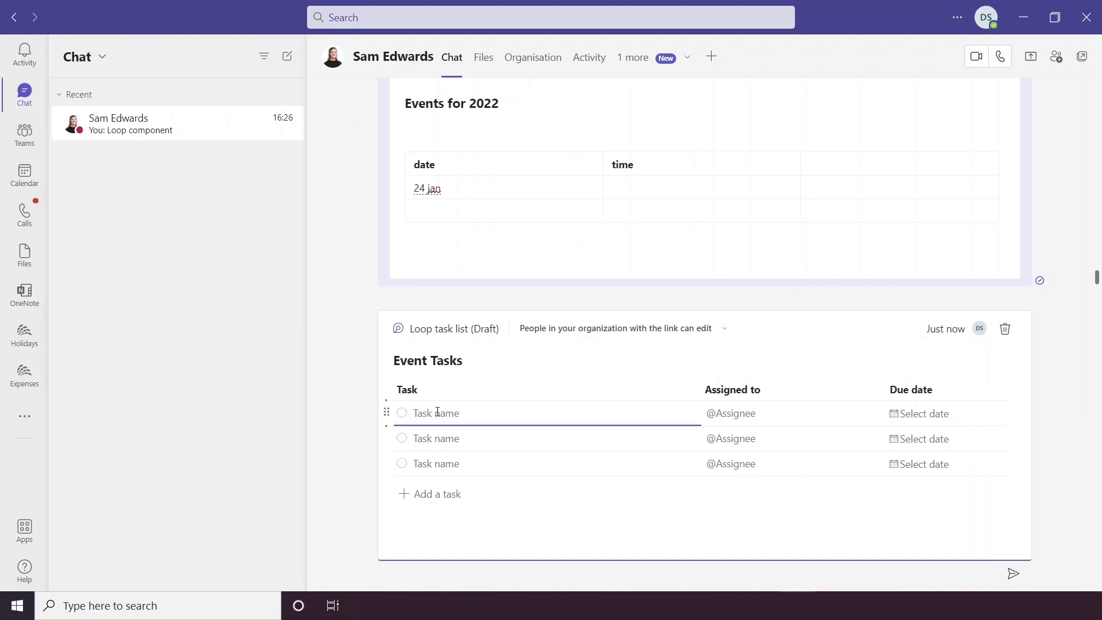
pyautogui.write('Write agenda')
pyautogui.click(730, 419)
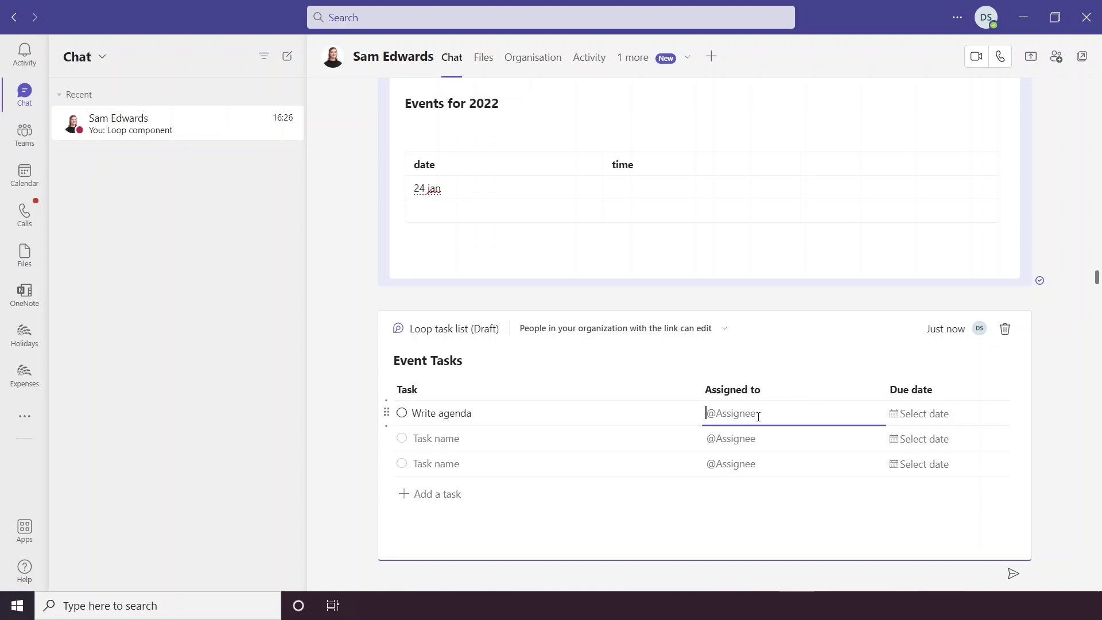
pyautogui.write('@sam')
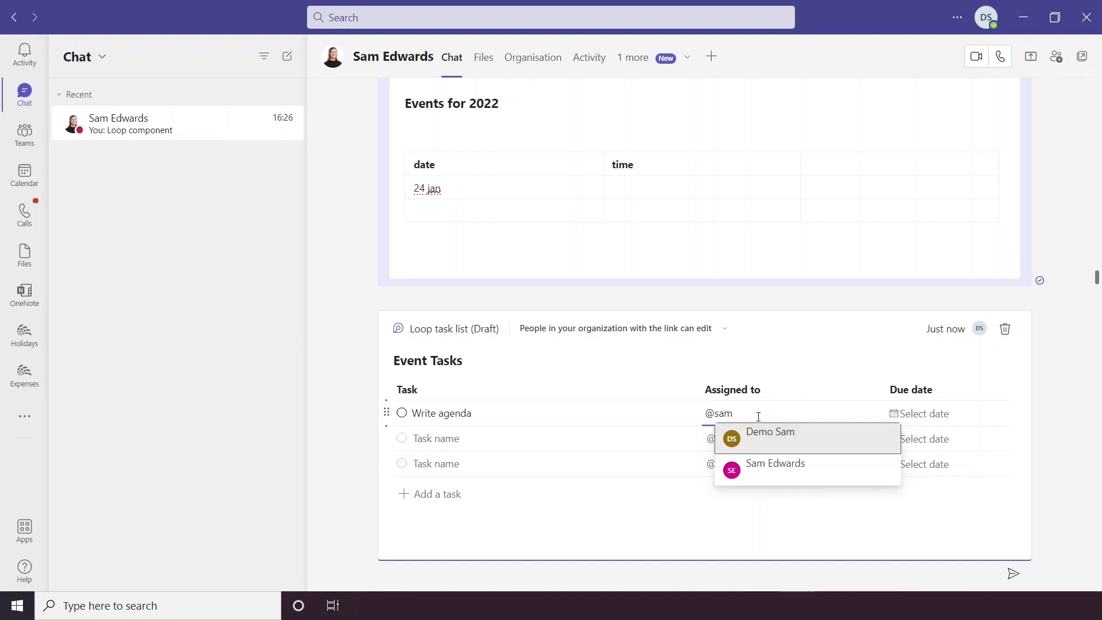
pyautogui.click(761, 433)
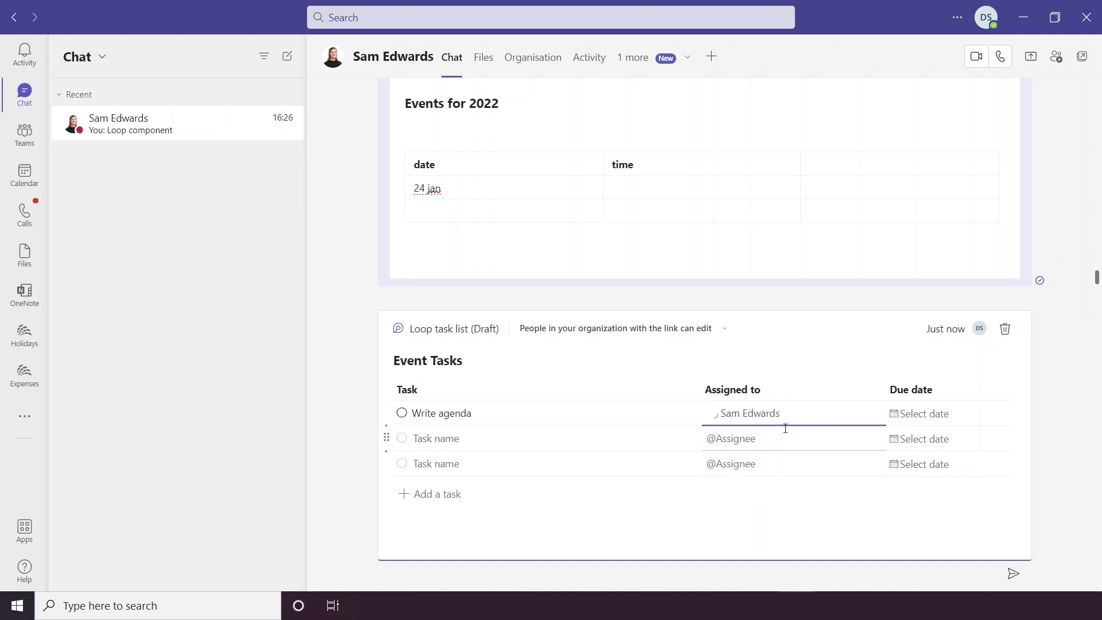
# Step: Make the task due tomorrow and send the task list to the chat
pyautogui.click(918, 421)
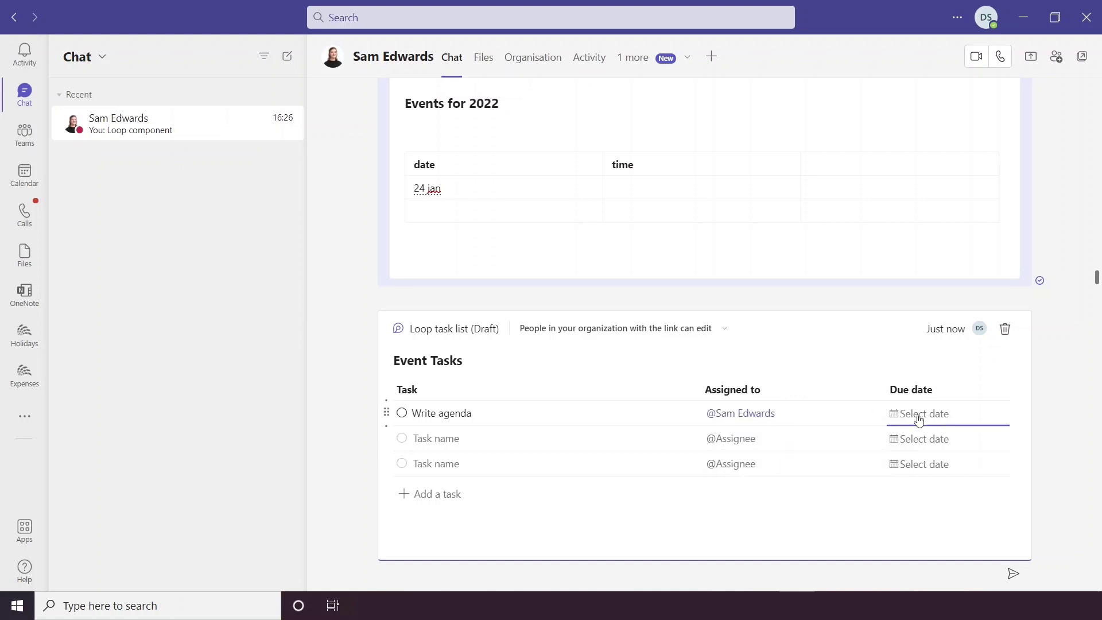
pyautogui.click(919, 420)
pyautogui.click(847, 499)
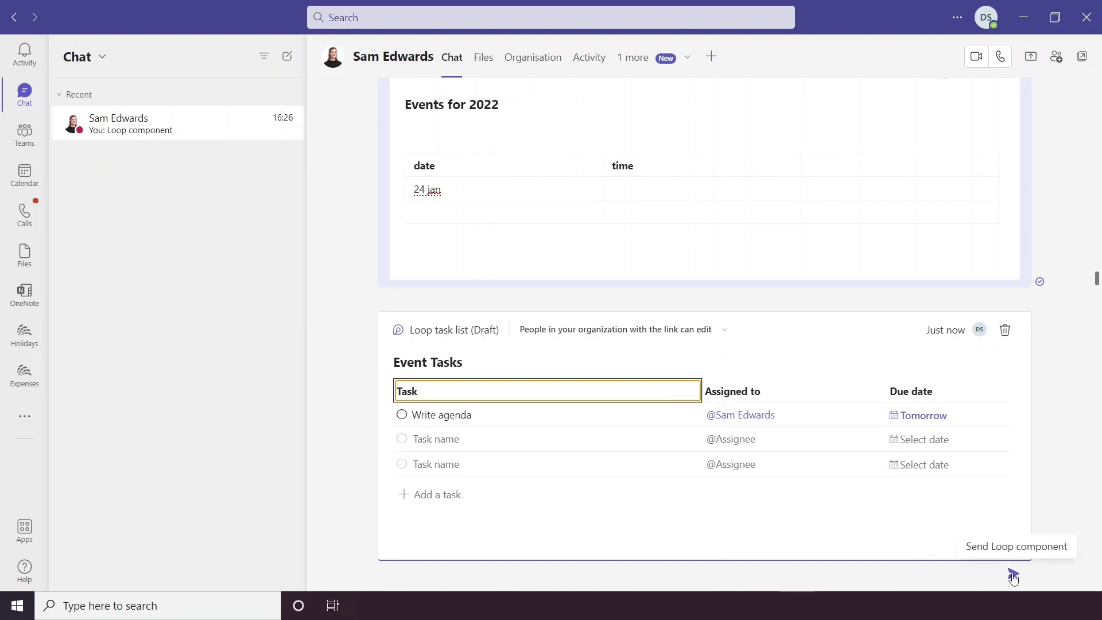
pyautogui.click(962, 564)
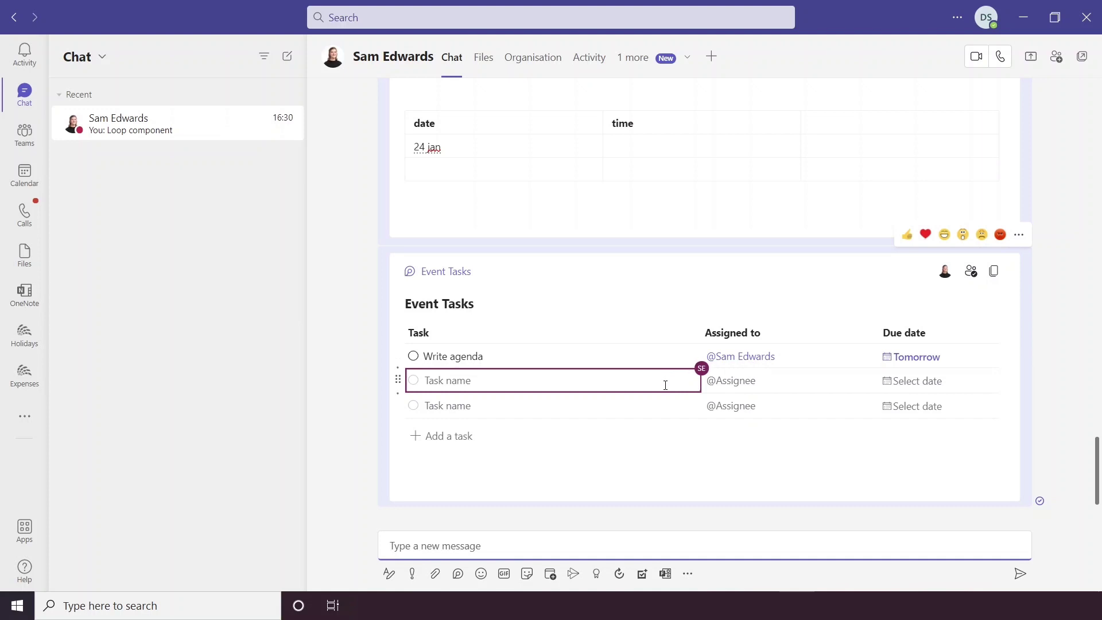
# Step: With 'Write agenda' checked off, add a new draft Loop paragraph to the composer
pyautogui.moveTo(944, 280)
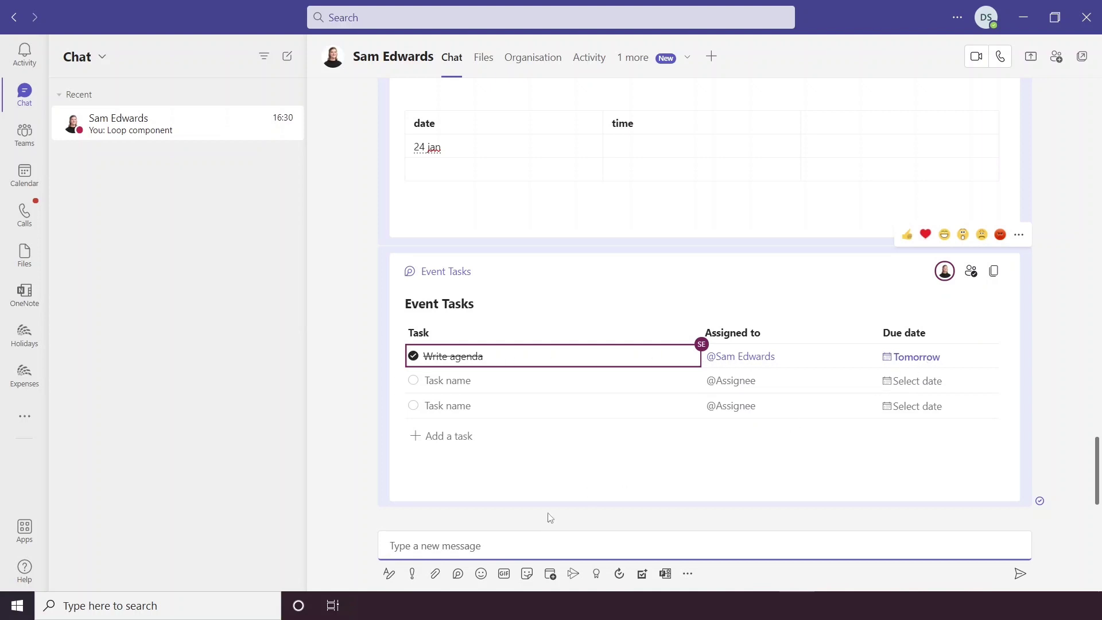
pyautogui.click(457, 574)
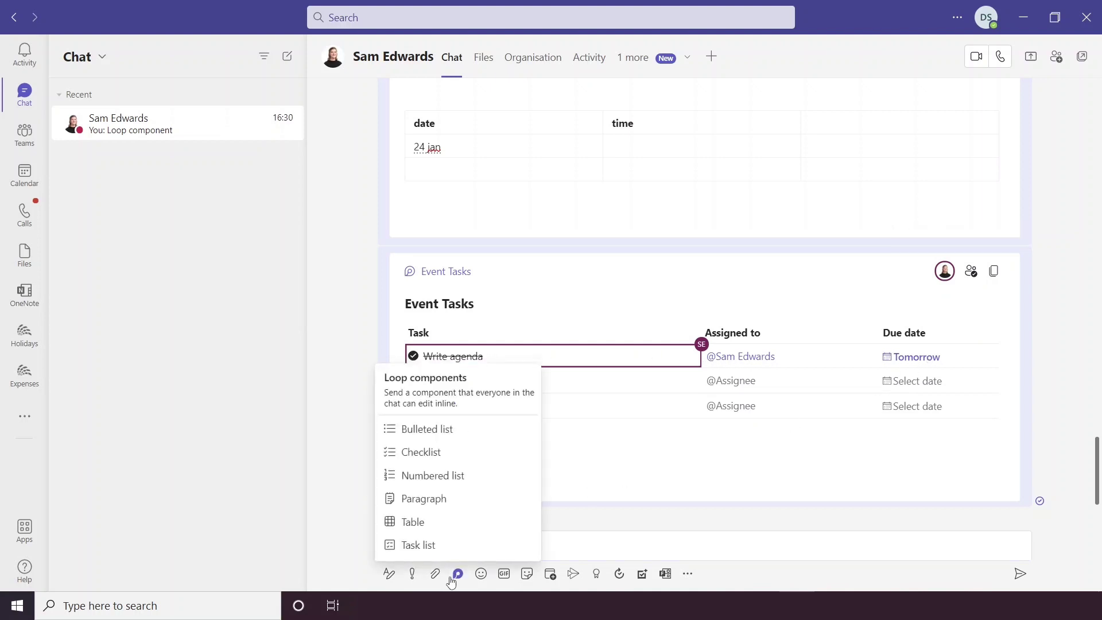
pyautogui.click(455, 498)
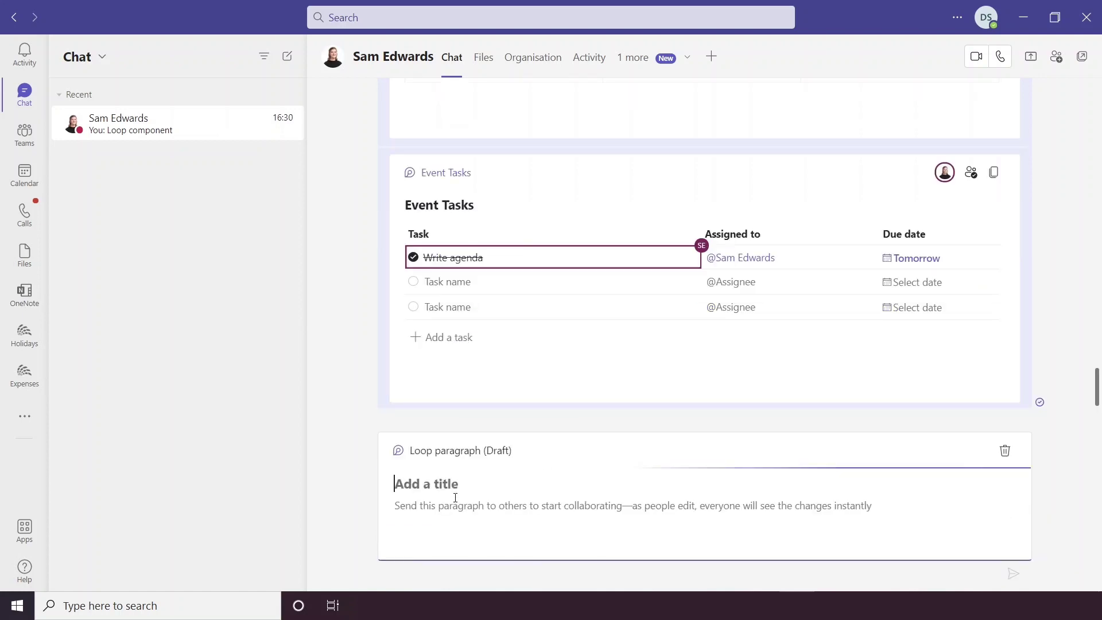